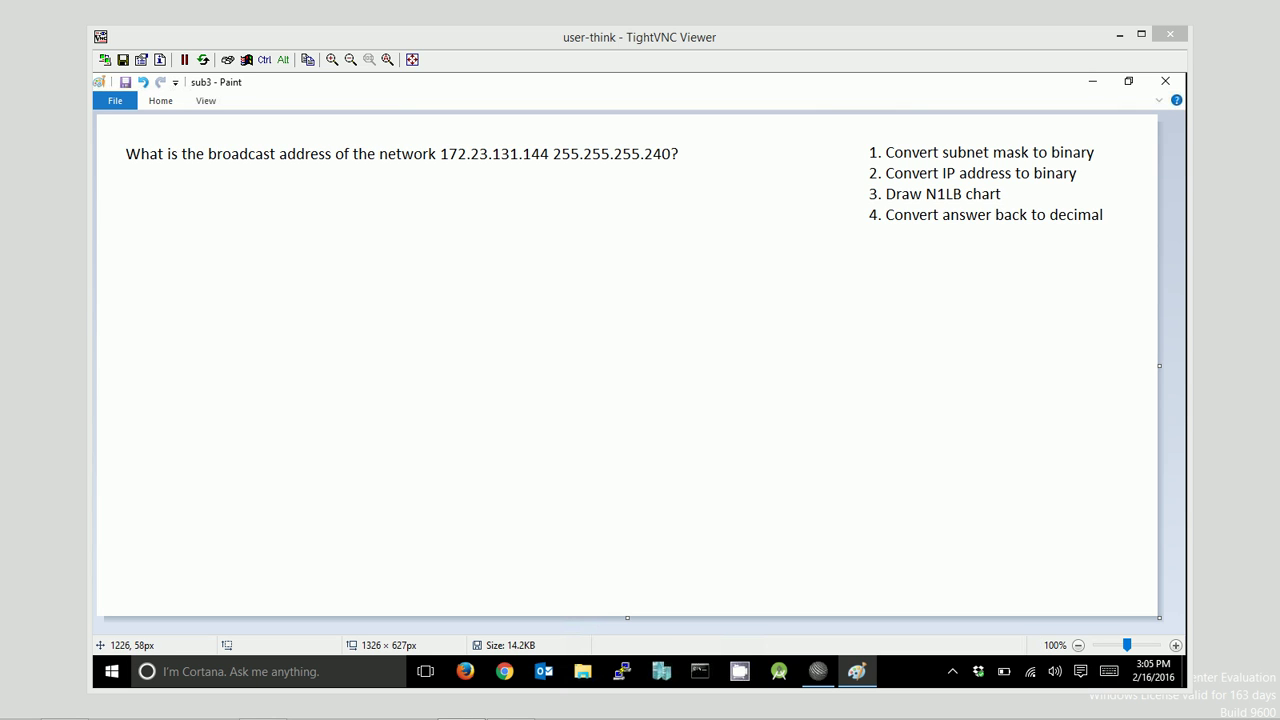
Underline the question's IP address and mask, then write the first mask octet 11111111.
{"action": "left_click_drag", "start_coordinate": [553, 170], "coordinate": [679, 168]}
{"action": "left_click_drag", "start_coordinate": [442, 175], "coordinate": [550, 175]}
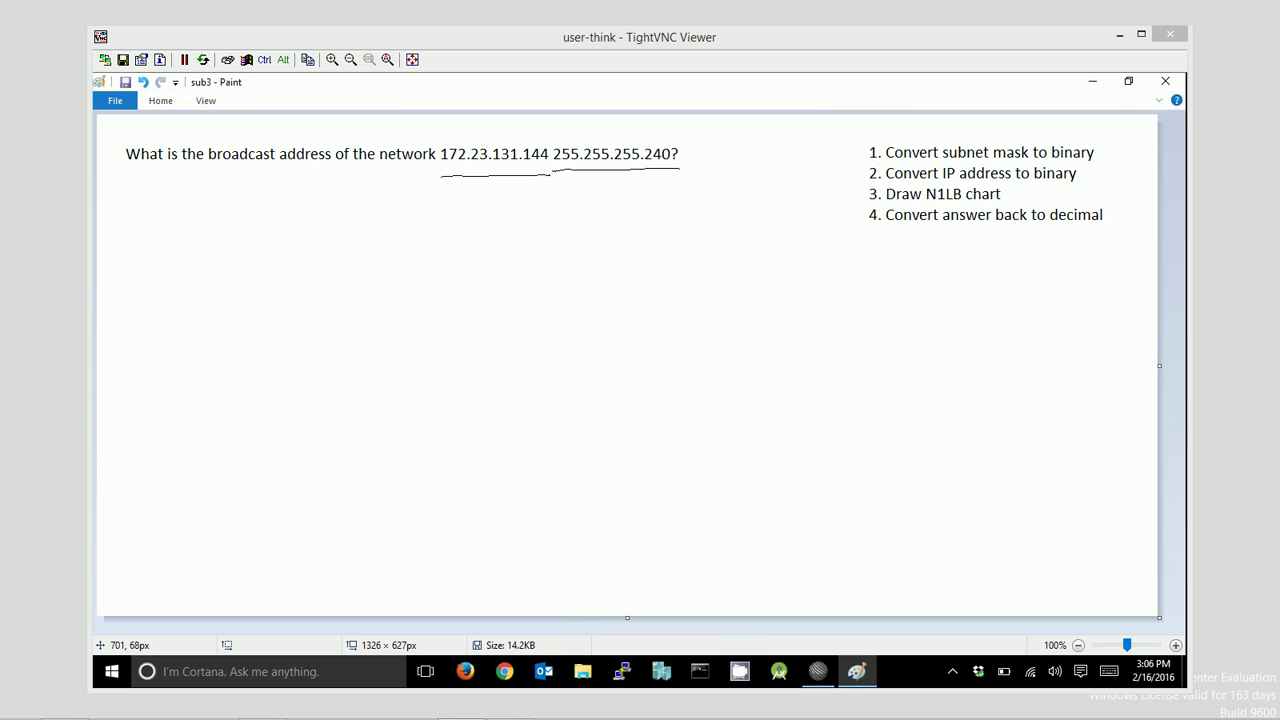
{"action": "mouse_move", "coordinate": [155, 268]}
{"action": "left_mouse_down"}
{"action": "mouse_move", "coordinate": [158, 243]}
{"action": "mouse_move", "coordinate": [195, 246]}
{"action": "left_mouse_up"}
{"action": "left_click_drag", "start_coordinate": [206, 268], "coordinate": [222, 246]}
{"action": "mouse_move", "coordinate": [232, 268]}
{"action": "left_mouse_down"}
{"action": "mouse_move", "coordinate": [235, 247]}
{"action": "mouse_move", "coordinate": [298, 243]}
{"action": "left_mouse_up"}
{"action": "left_click", "coordinate": [256, 264]}
Write the remaining mask octets so the line reads 11111111.11111111.11111111.11110000.
{"action": "left_click_drag", "start_coordinate": [307, 263], "coordinate": [322, 242]}
{"action": "left_click_drag", "start_coordinate": [332, 263], "coordinate": [347, 241]}
{"action": "mouse_move", "coordinate": [356, 262]}
{"action": "left_mouse_down"}
{"action": "mouse_move", "coordinate": [359, 240]}
{"action": "mouse_move", "coordinate": [408, 241]}
{"action": "left_mouse_up"}
{"action": "left_click", "coordinate": [373, 259]}
{"action": "mouse_move", "coordinate": [416, 258]}
{"action": "left_mouse_down"}
{"action": "mouse_move", "coordinate": [419, 241]}
{"action": "mouse_move", "coordinate": [469, 241]}
{"action": "left_mouse_up"}
{"action": "mouse_move", "coordinate": [478, 258]}
{"action": "left_mouse_down"}
{"action": "mouse_move", "coordinate": [481, 241]}
{"action": "mouse_move", "coordinate": [514, 237]}
{"action": "mouse_move", "coordinate": [617, 244]}
{"action": "mouse_move", "coordinate": [586, 240]}
{"action": "mouse_move", "coordinate": [602, 235]}
{"action": "left_mouse_up"}
{"action": "left_click", "coordinate": [492, 258]}
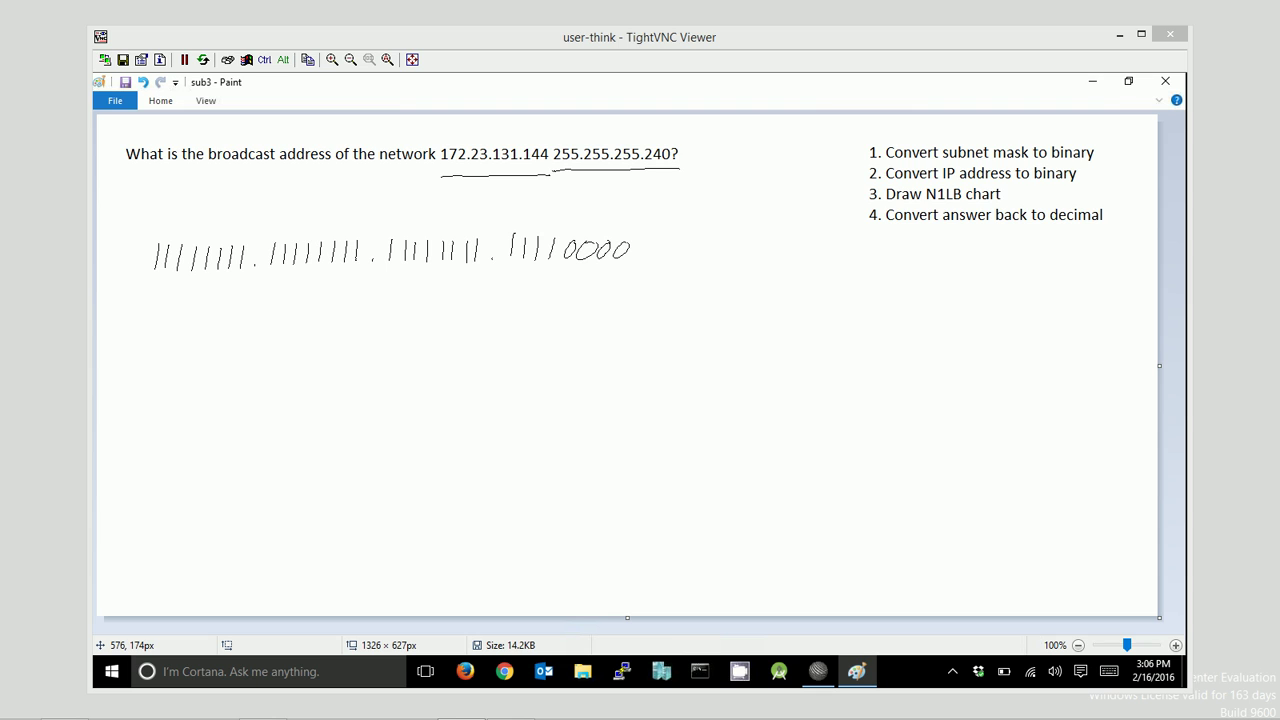
Tick off steps 1 and 2 and undo the stray marks on the binary mask.
{"action": "left_click_drag", "start_coordinate": [853, 150], "coordinate": [870, 138]}
{"action": "left_click_drag", "start_coordinate": [853, 170], "coordinate": [873, 163]}
{"action": "left_click_drag", "start_coordinate": [297, 253], "coordinate": [284, 272]}
{"action": "key", "text": "ctrl+z"}
{"action": "left_click_drag", "start_coordinate": [207, 256], "coordinate": [195, 276]}
{"action": "key", "text": "ctrl+z"}
Write 172.23.131. with a blank for the last octet above the binary mask.
{"action": "mouse_move", "coordinate": [149, 193]}
{"action": "left_mouse_down"}
{"action": "mouse_move", "coordinate": [147, 215]}
{"action": "mouse_move", "coordinate": [291, 215]}
{"action": "left_mouse_up"}
{"action": "left_click", "coordinate": [197, 212]}
{"action": "left_click", "coordinate": [257, 213]}
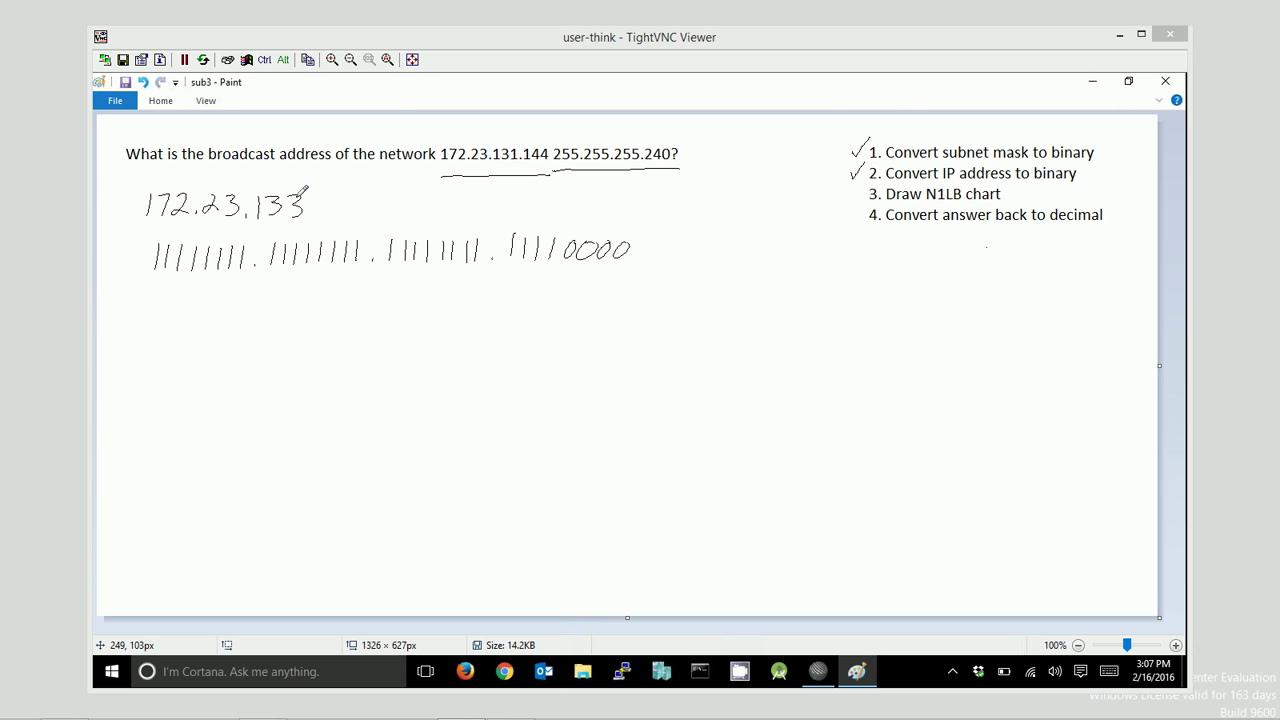
{"action": "left_click", "coordinate": [143, 82]}
{"action": "mouse_move", "coordinate": [293, 194]}
{"action": "left_mouse_down"}
{"action": "mouse_move", "coordinate": [292, 215]}
{"action": "mouse_move", "coordinate": [387, 213]}
{"action": "left_mouse_up"}
{"action": "left_click", "coordinate": [305, 212]}
Draw a divider at the 1111|0000 boundary, label Network and Host, and circle 144.
{"action": "left_click_drag", "start_coordinate": [563, 186], "coordinate": [558, 440]}
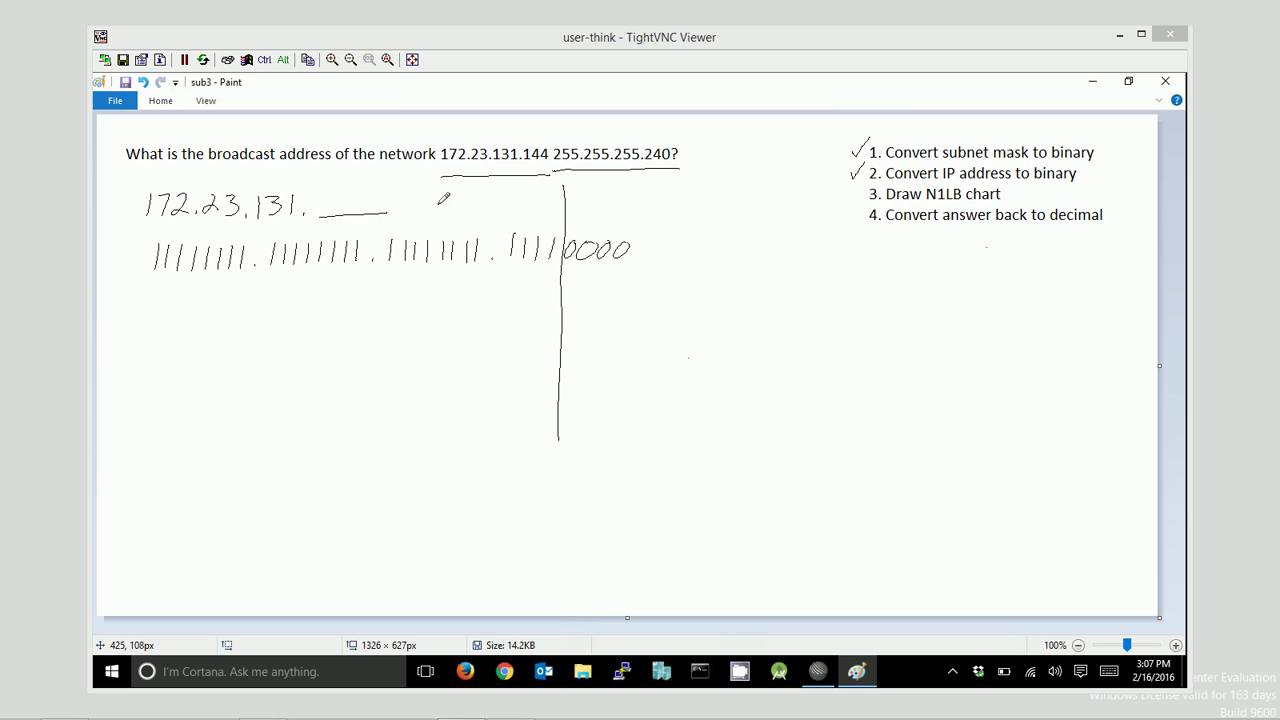
{"action": "left_click_drag", "start_coordinate": [438, 205], "coordinate": [522, 214]}
{"action": "mouse_move", "coordinate": [600, 197]}
{"action": "left_mouse_down"}
{"action": "mouse_move", "coordinate": [620, 206]}
{"action": "mouse_move", "coordinate": [638, 194]}
{"action": "left_mouse_up"}
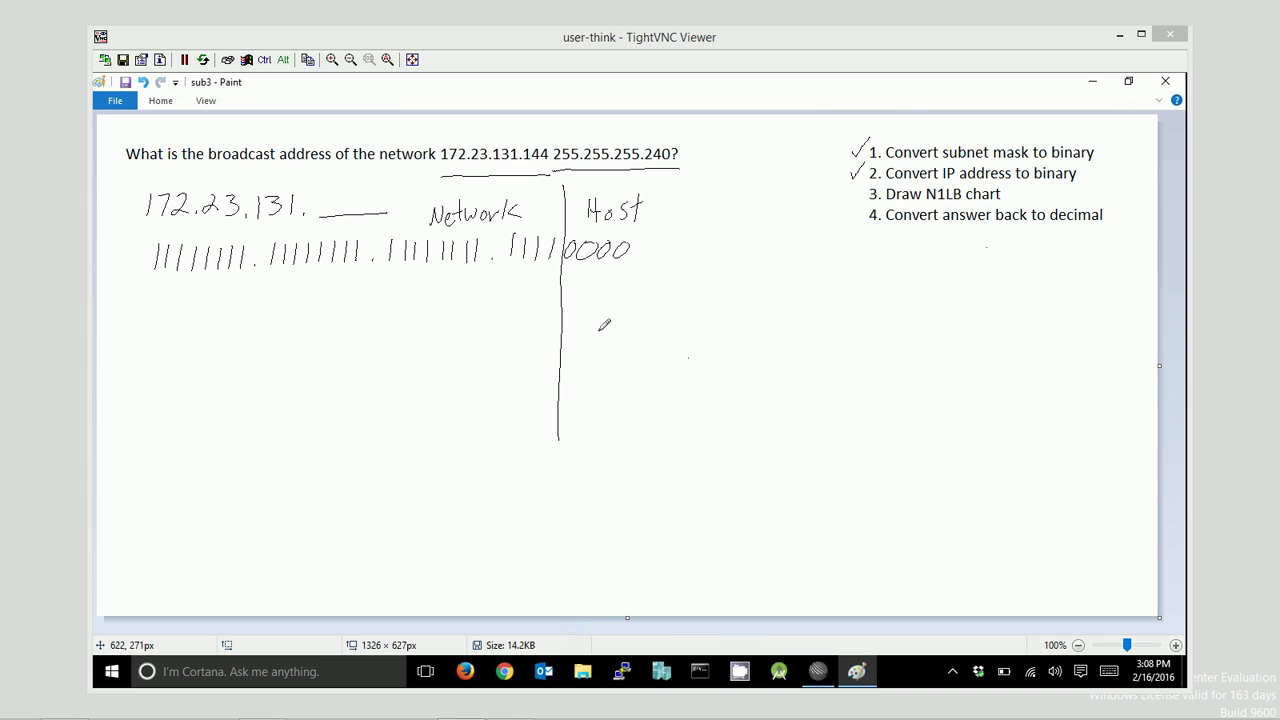
{"action": "mouse_move", "coordinate": [545, 150]}
{"action": "left_mouse_down"}
{"action": "mouse_move", "coordinate": [535, 172]}
{"action": "mouse_move", "coordinate": [550, 122]}
{"action": "mouse_move", "coordinate": [525, 165]}
{"action": "mouse_move", "coordinate": [550, 155]}
{"action": "left_mouse_up"}
Work out the subtraction 144 − 128 = 16 below the binary rows.
{"action": "left_click_drag", "start_coordinate": [165, 350], "coordinate": [160, 376]}
{"action": "left_click_drag", "start_coordinate": [176, 350], "coordinate": [183, 374]}
{"action": "left_click_drag", "start_coordinate": [198, 352], "coordinate": [210, 366]}
{"action": "mouse_move", "coordinate": [207, 350]}
{"action": "left_mouse_down"}
{"action": "mouse_move", "coordinate": [206, 375]}
{"action": "mouse_move", "coordinate": [158, 408]}
{"action": "mouse_move", "coordinate": [188, 406]}
{"action": "mouse_move", "coordinate": [203, 387]}
{"action": "left_mouse_up"}
{"action": "mouse_move", "coordinate": [160, 427]}
{"action": "left_mouse_down"}
{"action": "mouse_move", "coordinate": [230, 409]}
{"action": "mouse_move", "coordinate": [183, 445]}
{"action": "left_mouse_up"}
{"action": "left_click_drag", "start_coordinate": [210, 420], "coordinate": [204, 428]}
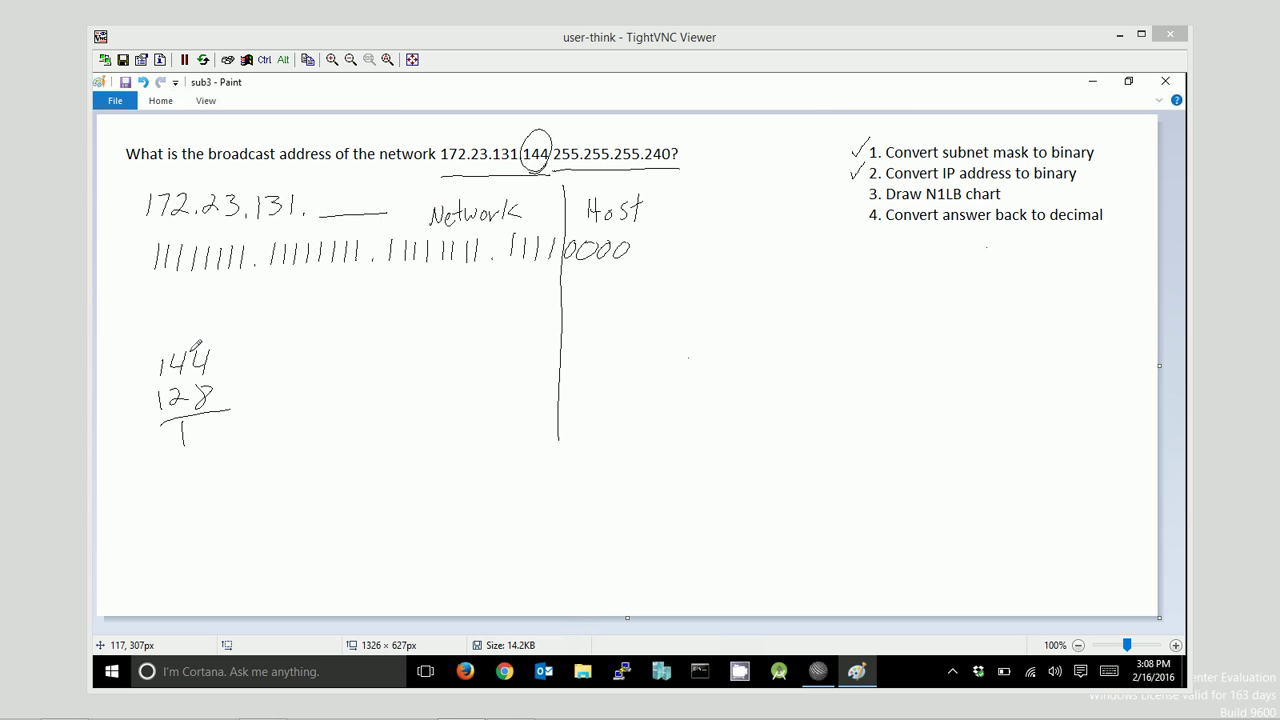
{"action": "left_click_drag", "start_coordinate": [189, 340], "coordinate": [190, 347]}
{"action": "left_click_drag", "start_coordinate": [212, 418], "coordinate": [202, 440]}
Write 144 as 1001|0000 under the mask, tick step 3, and label rows N, 1, L, B.
{"action": "mouse_move", "coordinate": [510, 278]}
{"action": "left_mouse_down"}
{"action": "mouse_move", "coordinate": [509, 295]}
{"action": "mouse_move", "coordinate": [525, 279]}
{"action": "mouse_move", "coordinate": [550, 295]}
{"action": "left_mouse_up"}
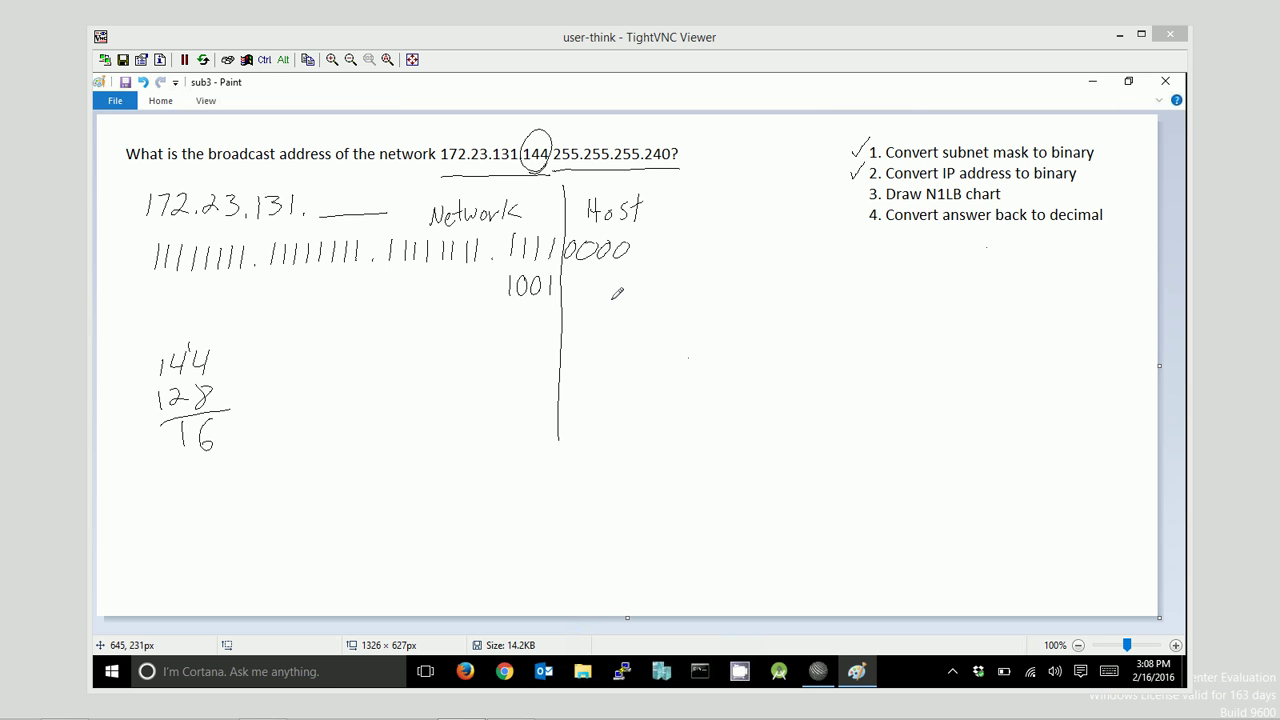
{"action": "left_click_drag", "start_coordinate": [571, 279], "coordinate": [618, 279]}
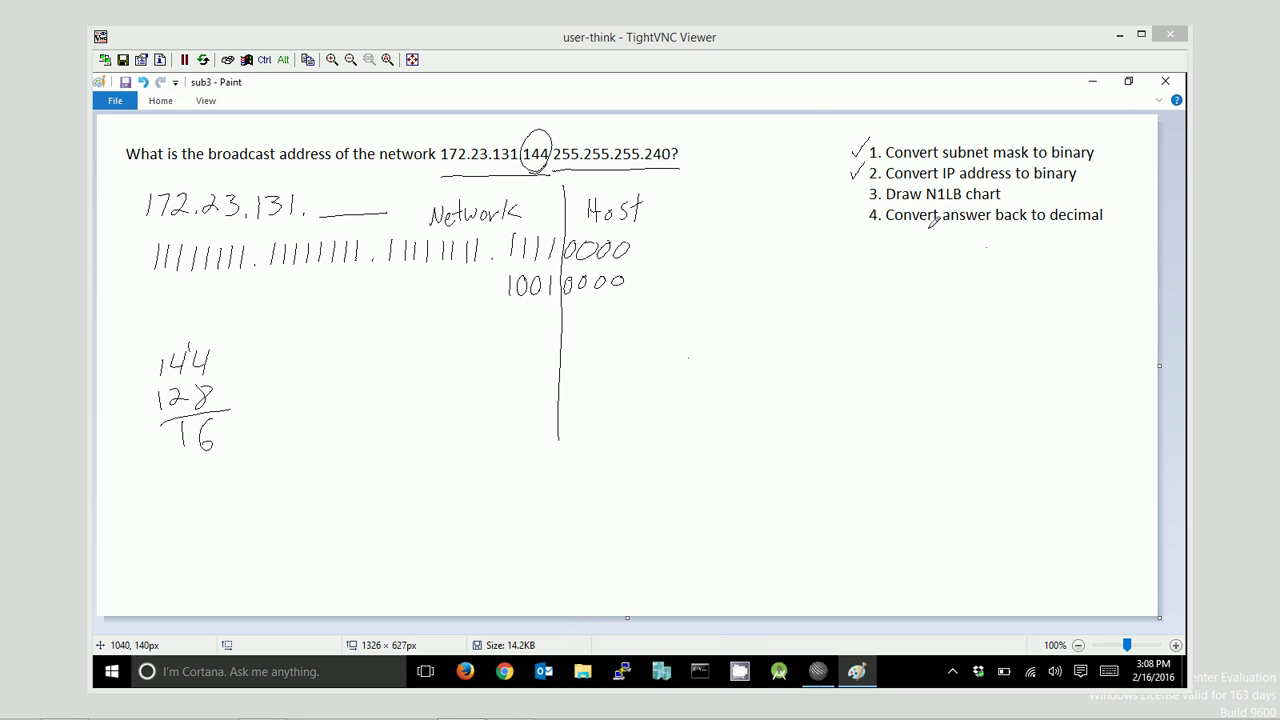
{"action": "left_click_drag", "start_coordinate": [850, 193], "coordinate": [868, 182]}
{"action": "left_click_drag", "start_coordinate": [470, 297], "coordinate": [490, 272]}
{"action": "mouse_move", "coordinate": [468, 322]}
{"action": "left_mouse_down"}
{"action": "mouse_move", "coordinate": [476, 309]}
{"action": "mouse_move", "coordinate": [486, 388]}
{"action": "left_mouse_up"}
{"action": "left_click_drag", "start_coordinate": [466, 440], "coordinate": [487, 406]}
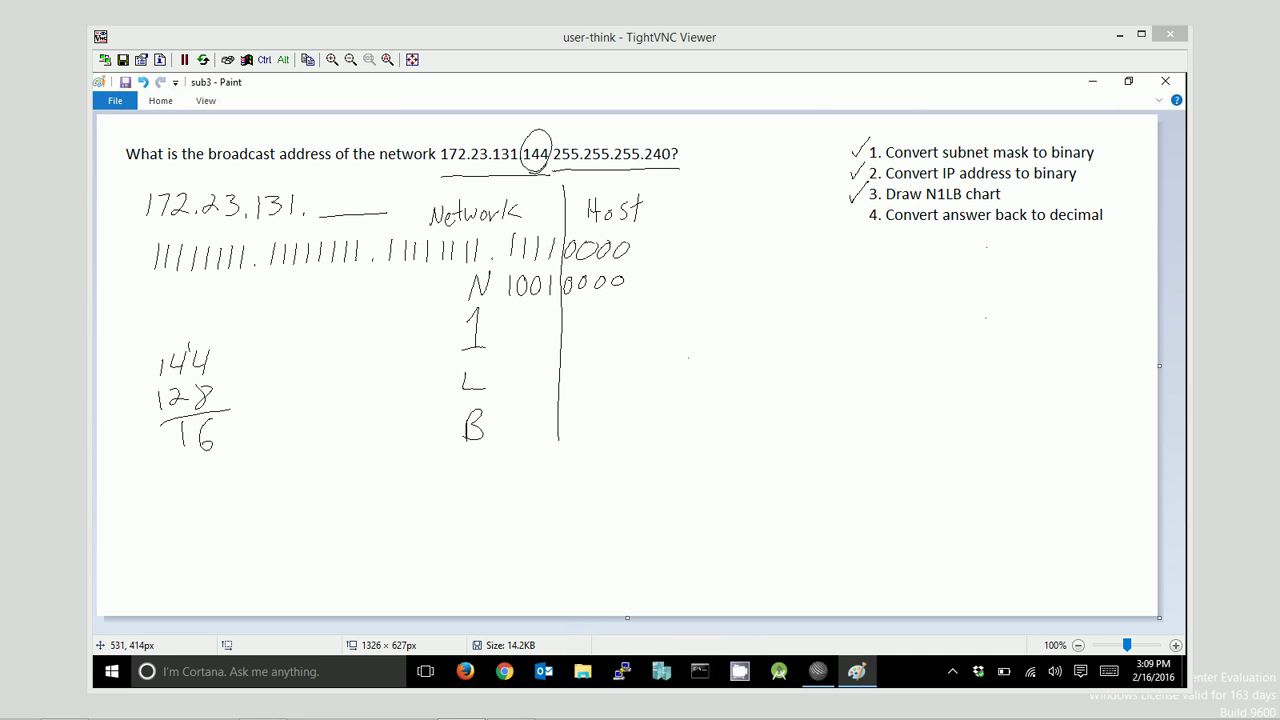
Write network bits 1001 in rows 1, L and B, host bits 1111 in B, and arrow N to B.
{"action": "mouse_move", "coordinate": [509, 316]}
{"action": "left_mouse_down"}
{"action": "mouse_move", "coordinate": [509, 340]}
{"action": "mouse_move", "coordinate": [525, 320]}
{"action": "mouse_move", "coordinate": [547, 342]}
{"action": "mouse_move", "coordinate": [511, 385]}
{"action": "left_mouse_up"}
{"action": "left_click_drag", "start_coordinate": [526, 370], "coordinate": [538, 371]}
{"action": "left_click_drag", "start_coordinate": [546, 366], "coordinate": [512, 432]}
{"action": "left_click_drag", "start_coordinate": [528, 412], "coordinate": [550, 433]}
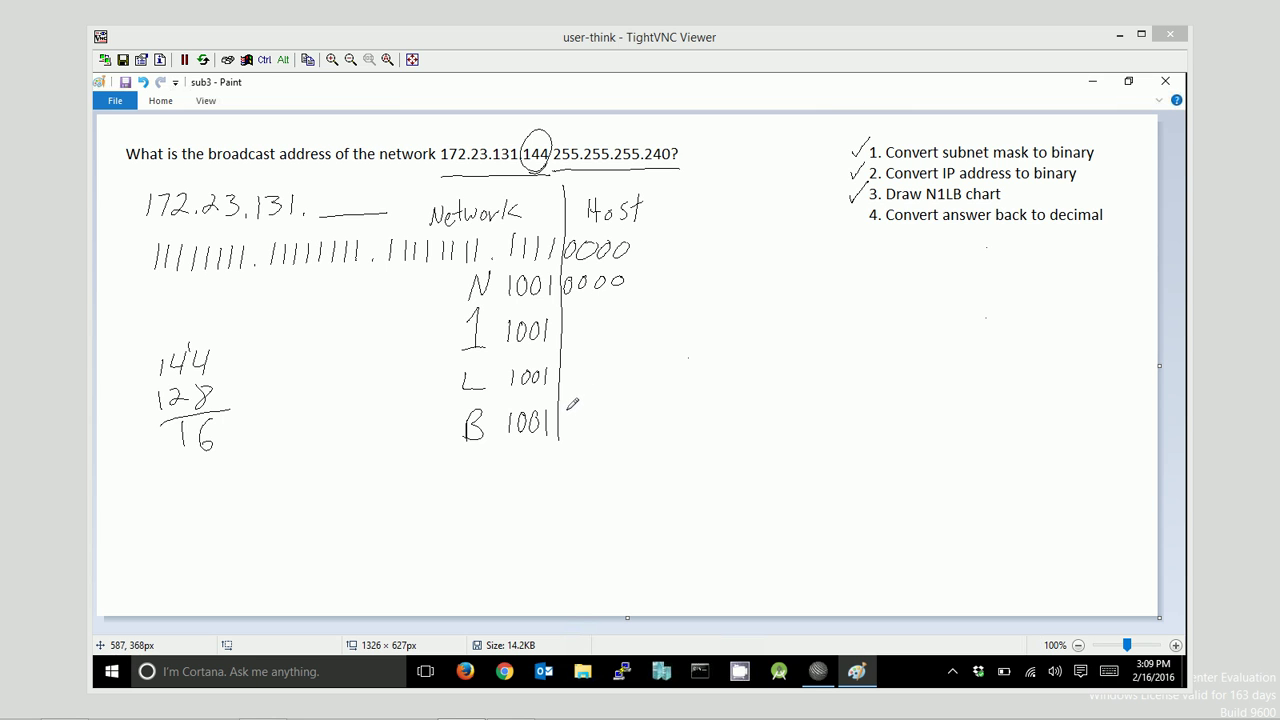
{"action": "mouse_move", "coordinate": [576, 410]}
{"action": "left_mouse_down"}
{"action": "mouse_move", "coordinate": [569, 425]}
{"action": "mouse_move", "coordinate": [607, 430]}
{"action": "left_mouse_up"}
{"action": "mouse_move", "coordinate": [640, 283]}
{"action": "left_mouse_down"}
{"action": "mouse_move", "coordinate": [676, 303]}
{"action": "mouse_move", "coordinate": [620, 418]}
{"action": "mouse_move", "coordinate": [638, 418]}
{"action": "left_mouse_up"}
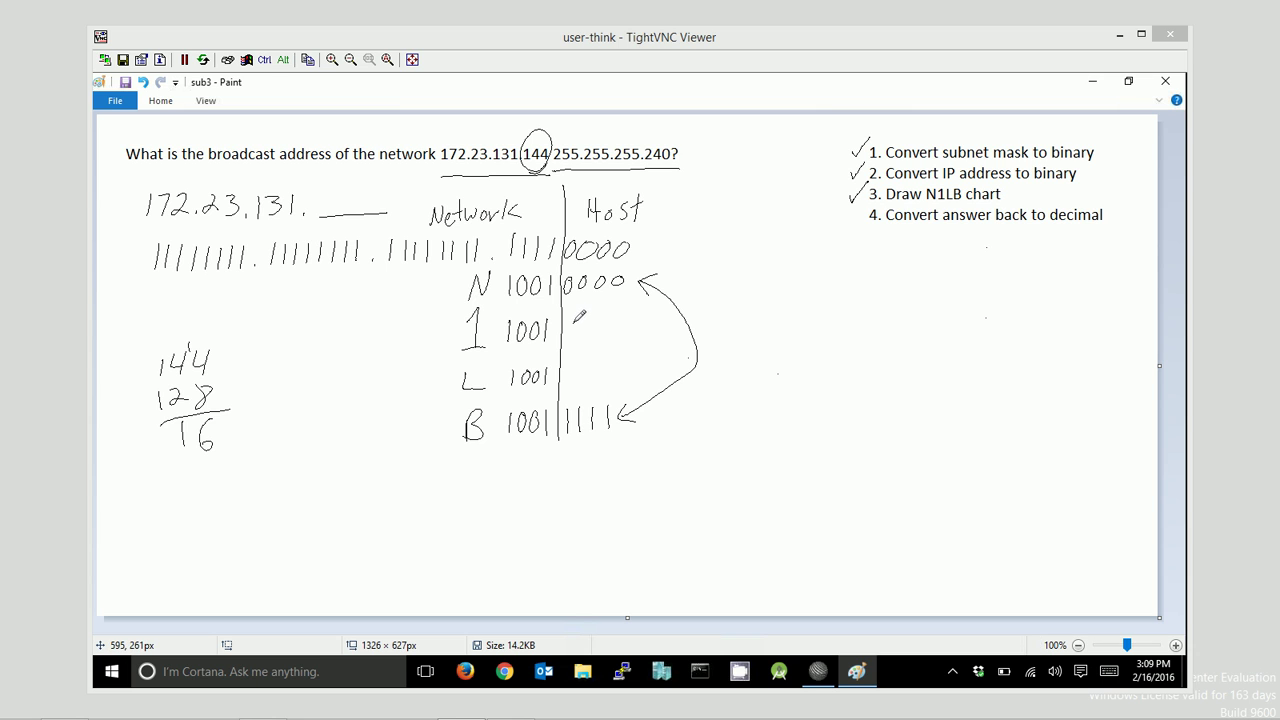
Write host bits 0001 in row 1 and 1110 in row L, linked by an arrow.
{"action": "mouse_move", "coordinate": [577, 314]}
{"action": "left_mouse_down"}
{"action": "mouse_move", "coordinate": [610, 316]}
{"action": "mouse_move", "coordinate": [621, 341]}
{"action": "left_mouse_up"}
{"action": "left_click_drag", "start_coordinate": [468, 335], "coordinate": [457, 346]}
{"action": "mouse_move", "coordinate": [569, 366]}
{"action": "left_mouse_down"}
{"action": "mouse_move", "coordinate": [567, 384]}
{"action": "mouse_move", "coordinate": [616, 365]}
{"action": "left_mouse_up"}
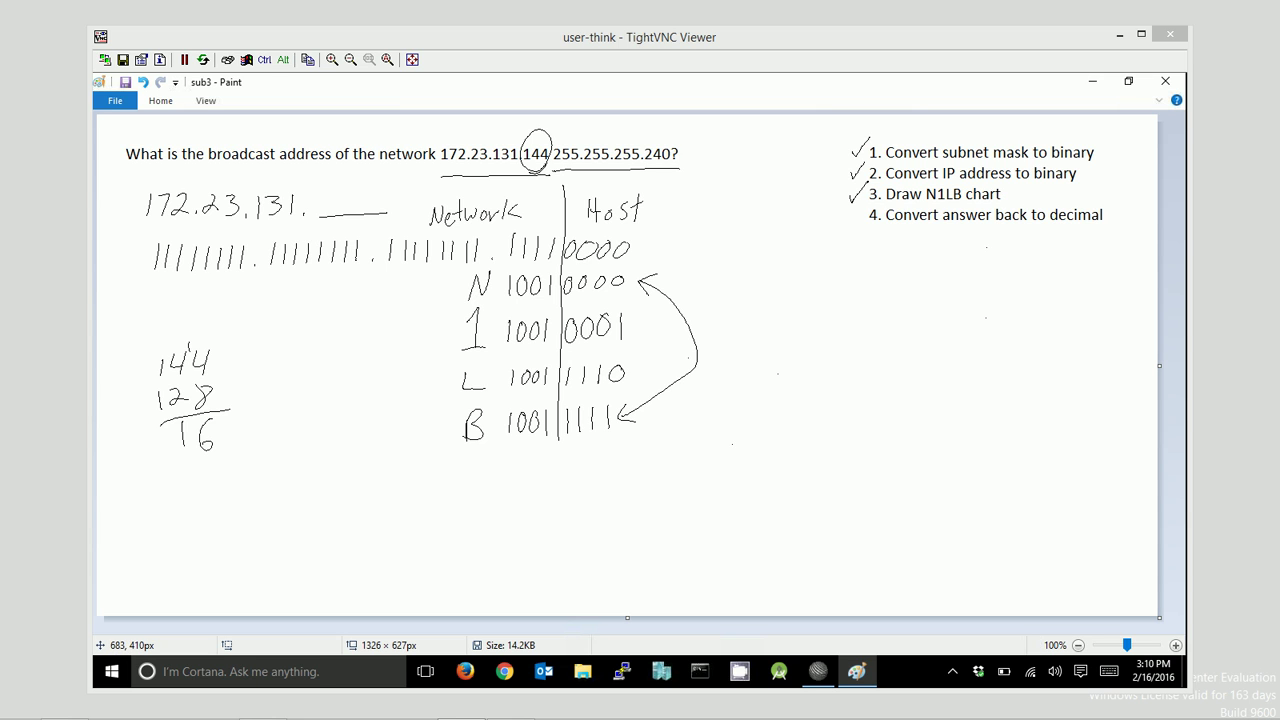
{"action": "left_click_drag", "start_coordinate": [648, 316], "coordinate": [648, 373]}
Underline 'broadcast address' in the question and draw an arrow pointing at the B row.
{"action": "left_click_drag", "start_coordinate": [210, 168], "coordinate": [333, 172]}
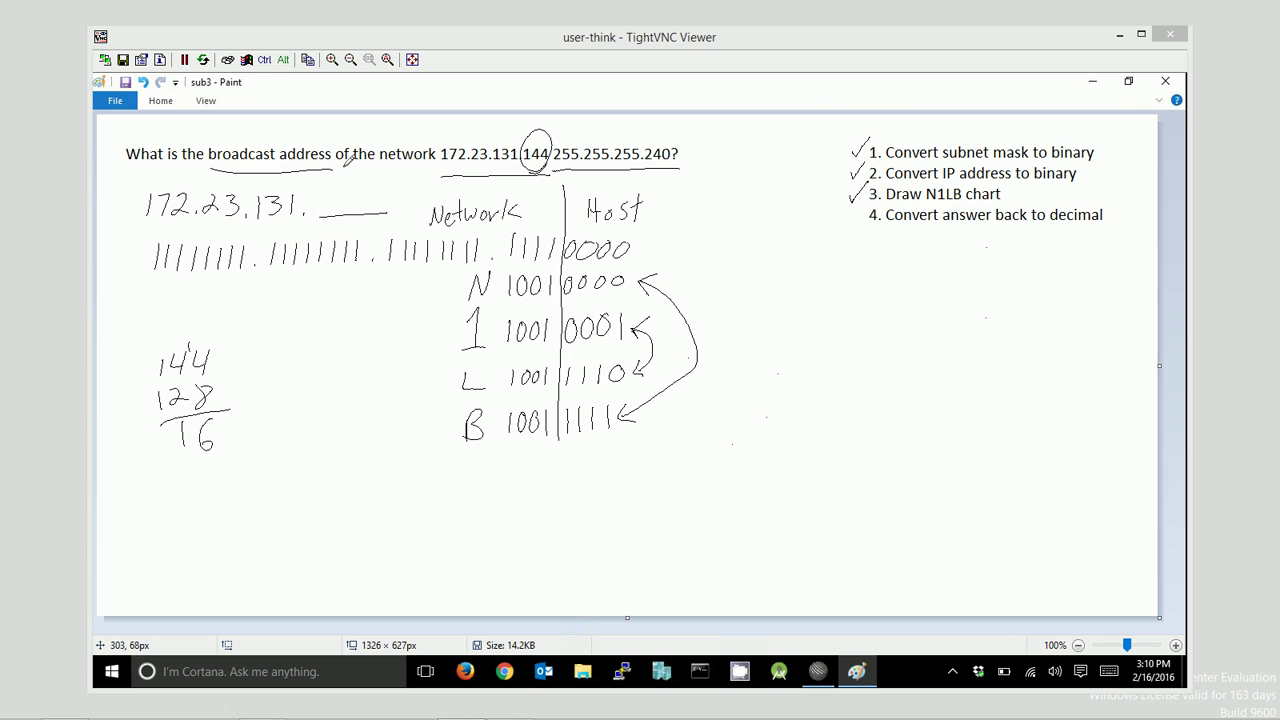
{"action": "left_click_drag", "start_coordinate": [387, 429], "coordinate": [433, 430]}
{"action": "left_click_drag", "start_coordinate": [415, 412], "coordinate": [416, 450]}
List the bit values 128, 16, 8, 4, 2, 1 in a column with a sum line.
{"action": "left_click_drag", "start_coordinate": [800, 277], "coordinate": [801, 300]}
{"action": "mouse_move", "coordinate": [807, 278]}
{"action": "left_mouse_down"}
{"action": "mouse_move", "coordinate": [809, 298]}
{"action": "mouse_move", "coordinate": [828, 296]}
{"action": "left_mouse_up"}
{"action": "mouse_move", "coordinate": [844, 270]}
{"action": "left_mouse_down"}
{"action": "mouse_move", "coordinate": [836, 285]}
{"action": "mouse_move", "coordinate": [843, 271]}
{"action": "left_mouse_up"}
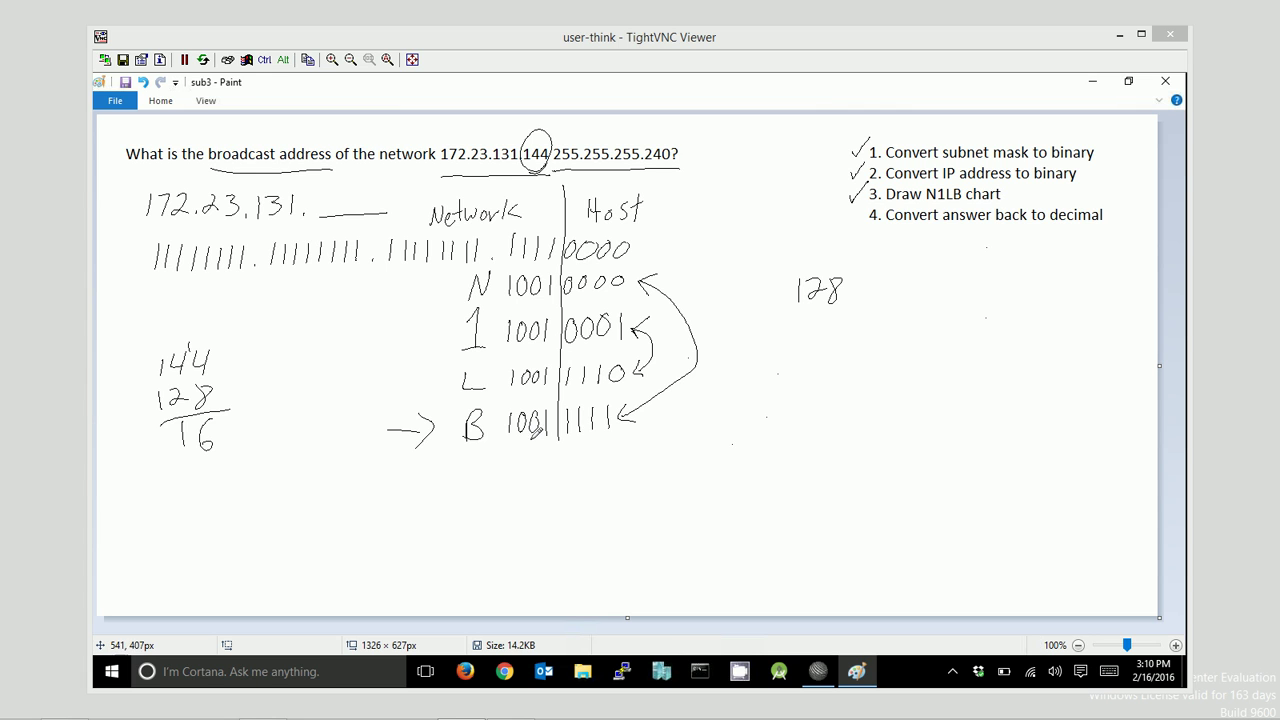
{"action": "mouse_move", "coordinate": [813, 316]}
{"action": "left_mouse_down"}
{"action": "mouse_move", "coordinate": [814, 338]}
{"action": "mouse_move", "coordinate": [827, 330]}
{"action": "mouse_move", "coordinate": [843, 451]}
{"action": "mouse_move", "coordinate": [828, 488]}
{"action": "left_mouse_up"}
{"action": "left_click_drag", "start_coordinate": [753, 513], "coordinate": [870, 503]}
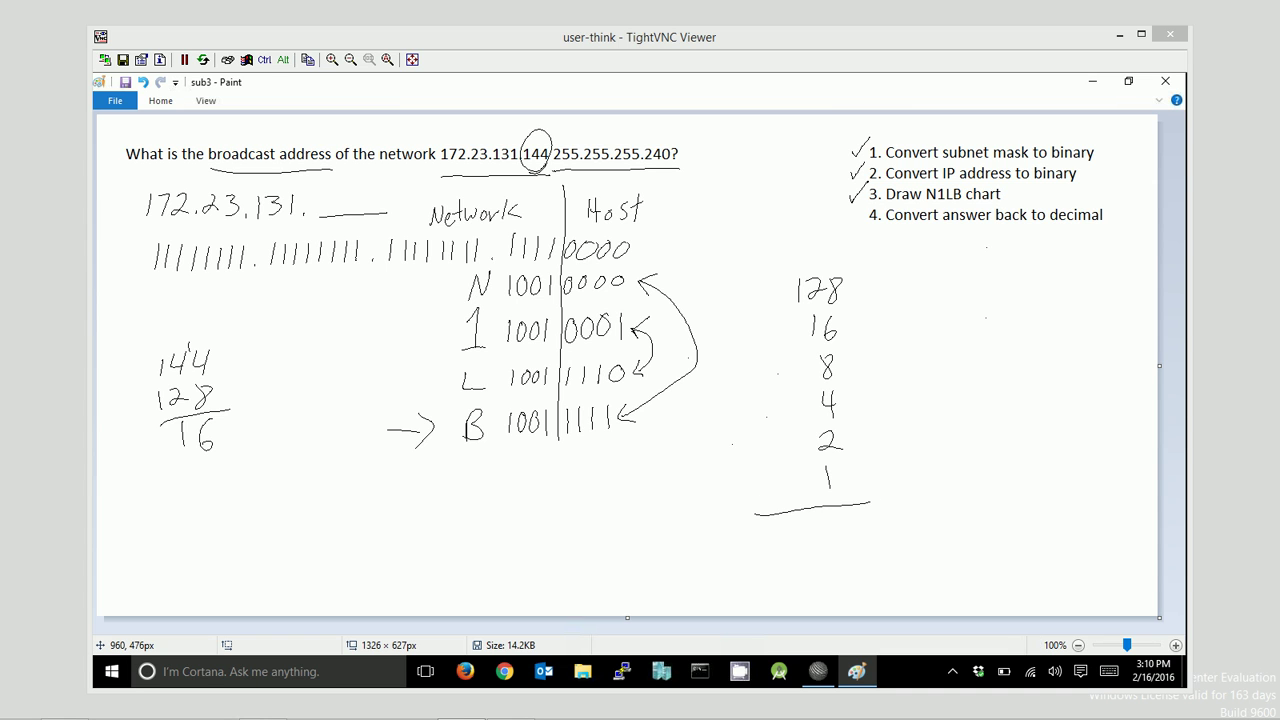
Cross off the values while adding them and write the total 159.
{"action": "left_click_drag", "start_coordinate": [838, 320], "coordinate": [818, 340]}
{"action": "left_click_drag", "start_coordinate": [844, 385], "coordinate": [818, 411]}
{"action": "left_click_drag", "start_coordinate": [834, 361], "coordinate": [821, 378]}
{"action": "left_click_drag", "start_coordinate": [846, 424], "coordinate": [815, 452]}
{"action": "left_click_drag", "start_coordinate": [822, 253], "coordinate": [822, 273]}
{"action": "left_click_drag", "start_coordinate": [844, 510], "coordinate": [841, 544]}
{"action": "mouse_move", "coordinate": [803, 521]}
{"action": "left_mouse_down"}
{"action": "mouse_move", "coordinate": [800, 542]}
{"action": "mouse_move", "coordinate": [778, 547]}
{"action": "left_mouse_up"}
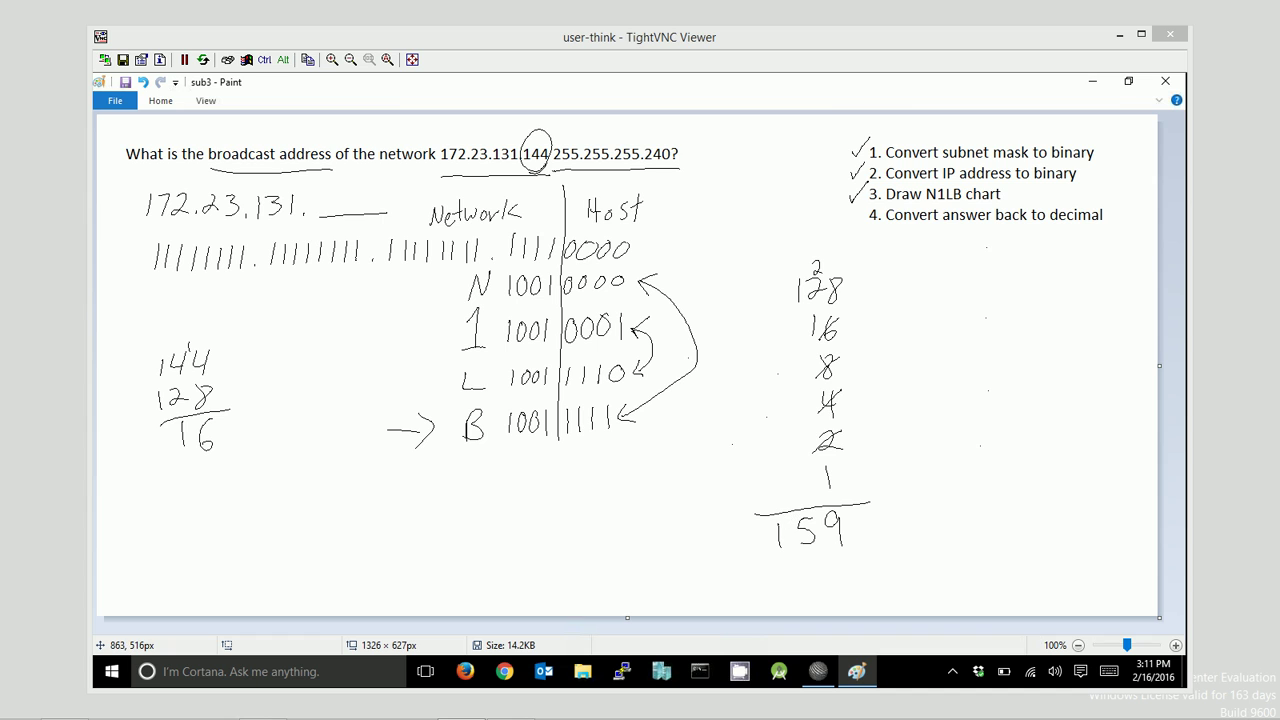